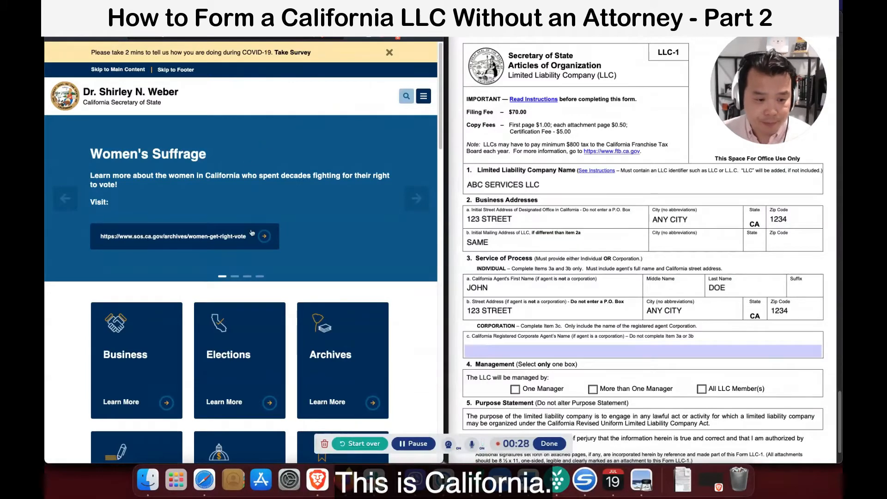
Go from the sos.ca.gov home page to the Business Programs page.
scroll(231, 194, down, 5)
click(157, 214)
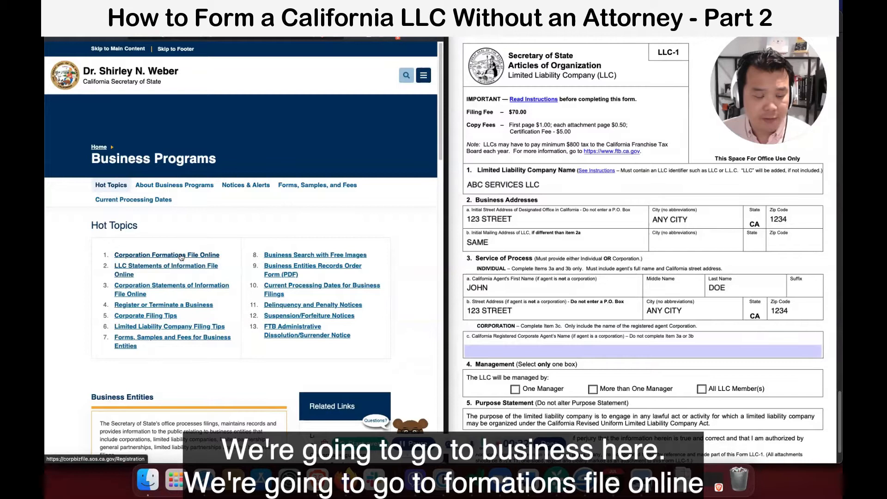
Try the corporation formations online filing link, then return to Business Programs.
click(166, 256)
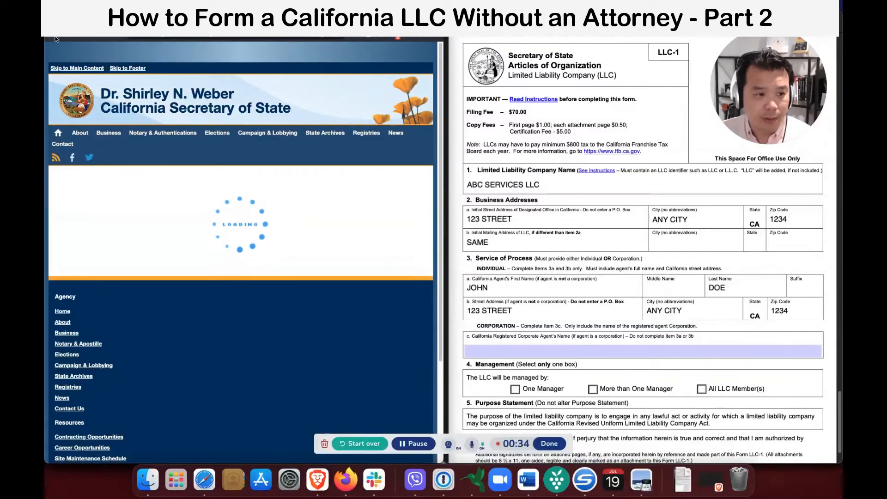
click(56, 31)
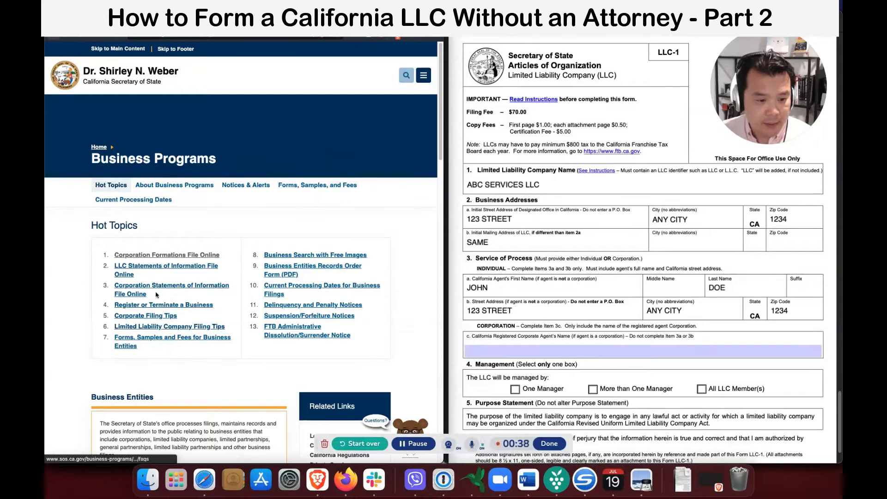
click(161, 269)
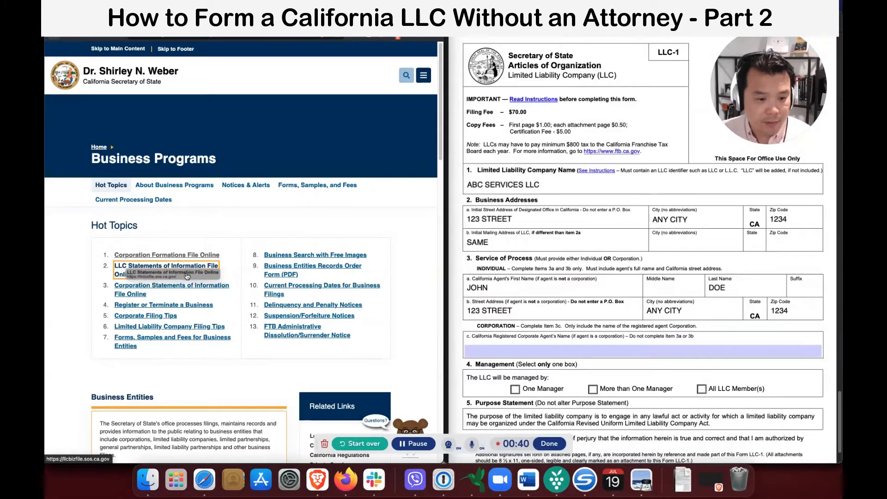
scroll(210, 290, down, 3)
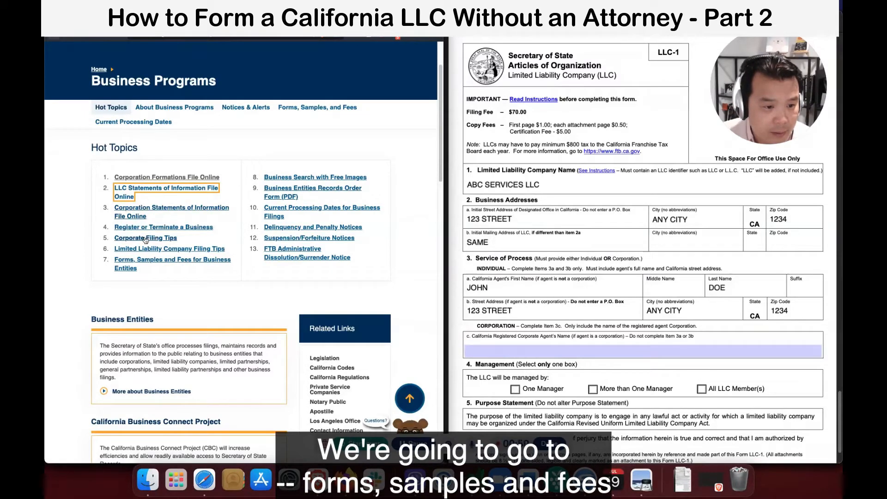
Open Forms, Samples and Fees and expand Locate Your Form to the California LLC forms.
click(150, 261)
scroll(173, 267, down, 20)
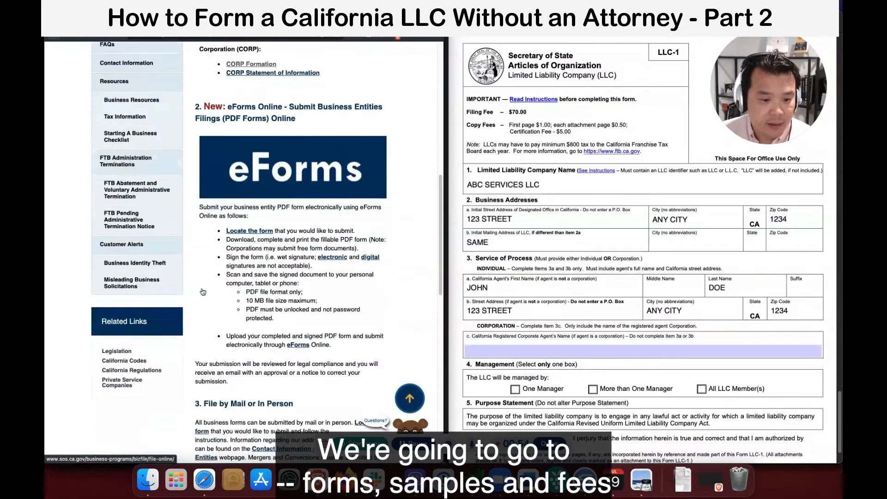
scroll(204, 290, up, 6)
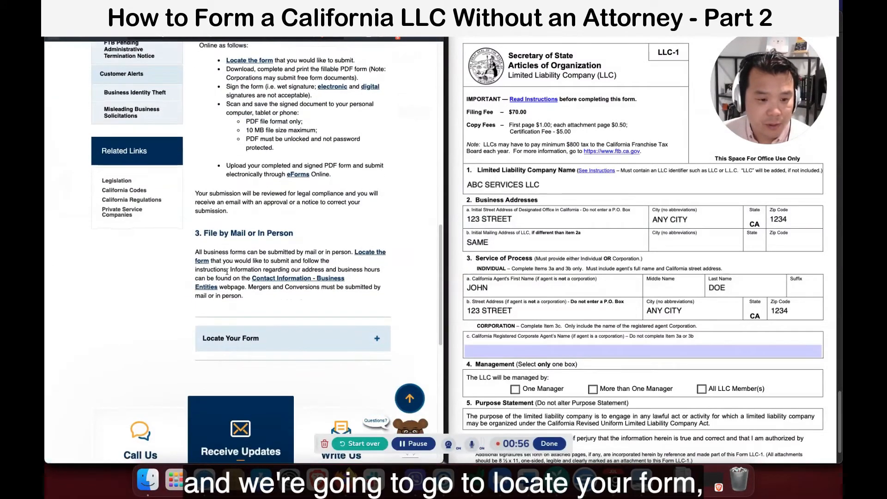
click(291, 352)
scroll(292, 350, down, 5)
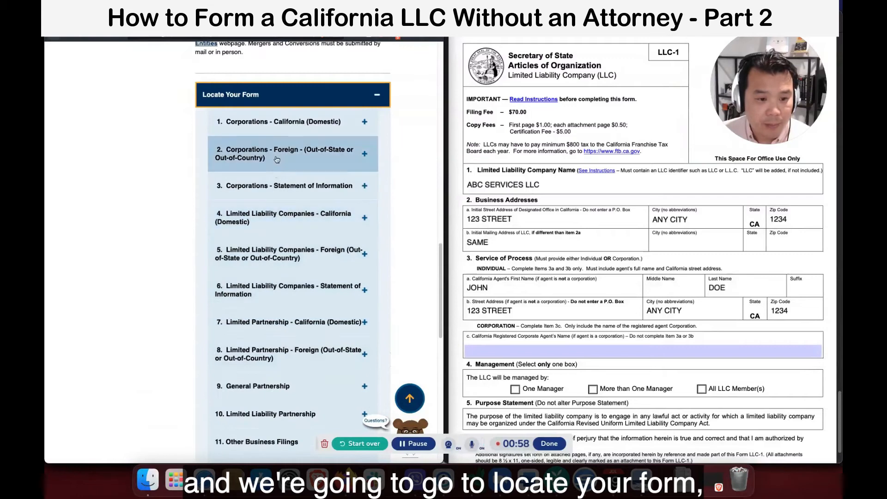
click(271, 218)
scroll(277, 231, down, 3)
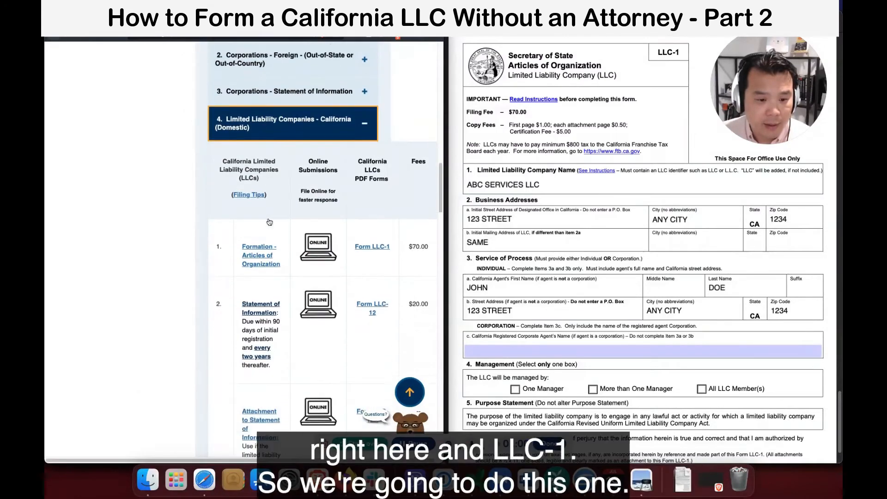
Start the online Articles of Organization filing and accept the Privacy Warning.
click(307, 239)
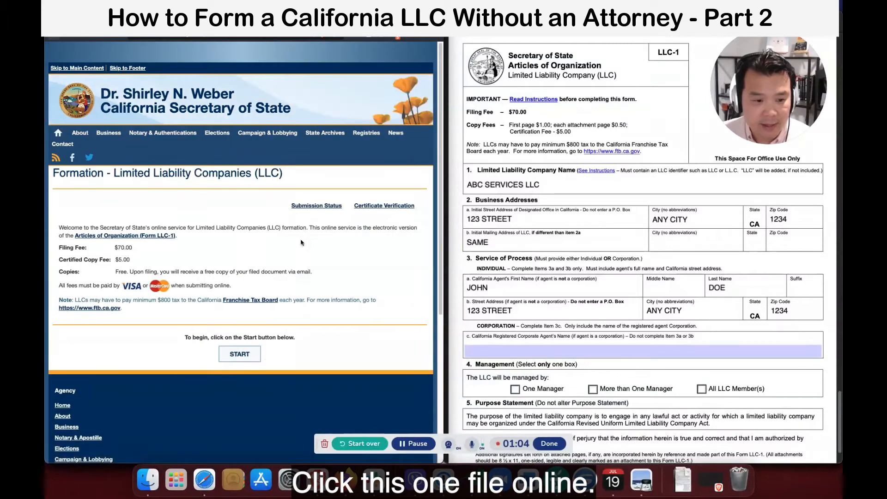
click(239, 354)
click(363, 349)
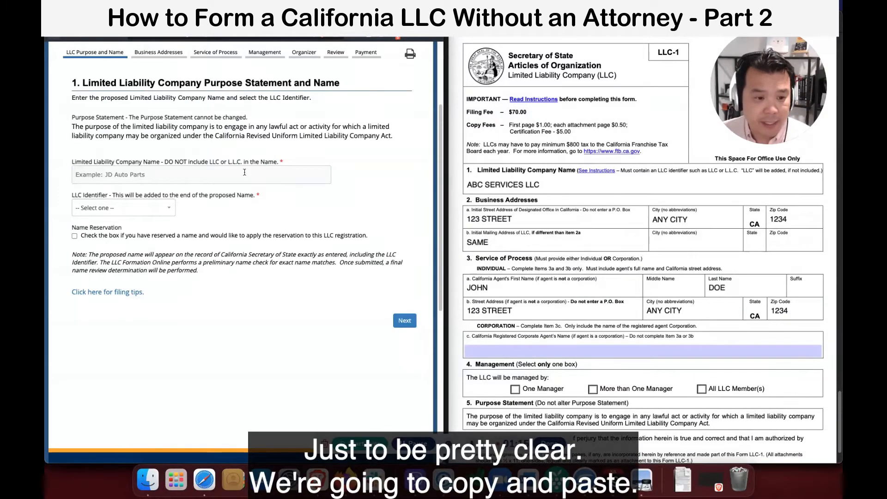
Copy ABC SERVICES from the LLC-1 PDF into LLC Name and choose the LLC identifier.
click(191, 173)
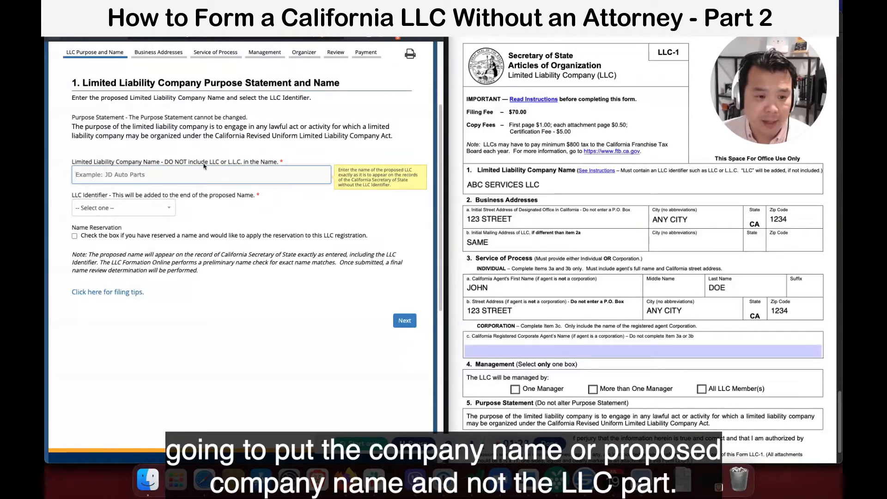
click(521, 185)
drag(521, 185, 464, 185)
right_click(483, 184)
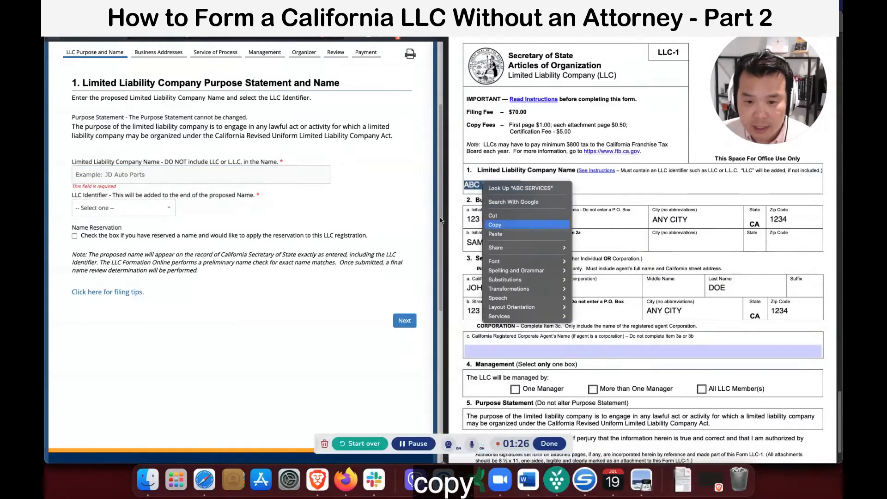
click(495, 225)
click(181, 175)
key(super+v)
click(244, 210)
click(122, 208)
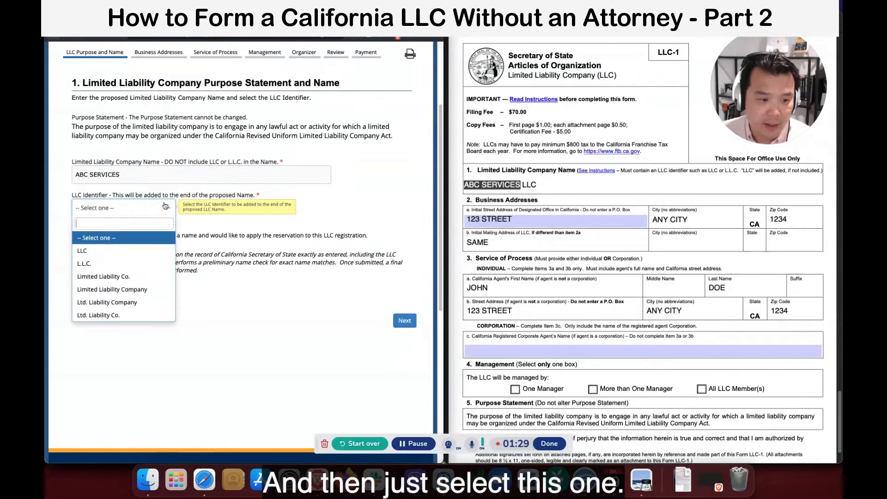
click(121, 255)
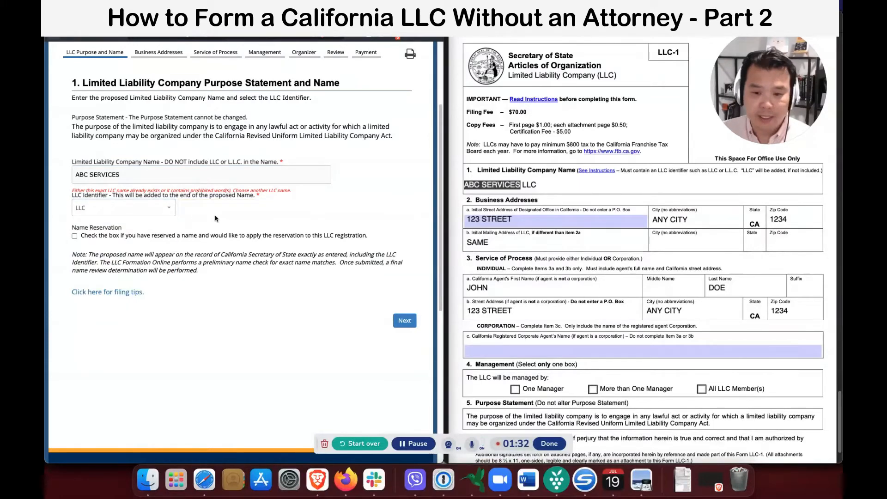
Change the taken name to ABC TODAY by deleting SERVICES, then recheck availability.
drag(113, 191, 219, 191)
click(233, 199)
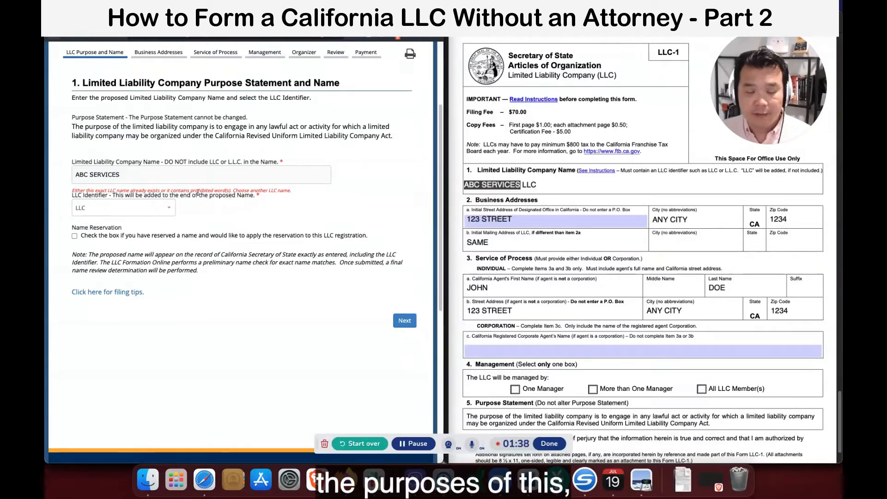
click(182, 179)
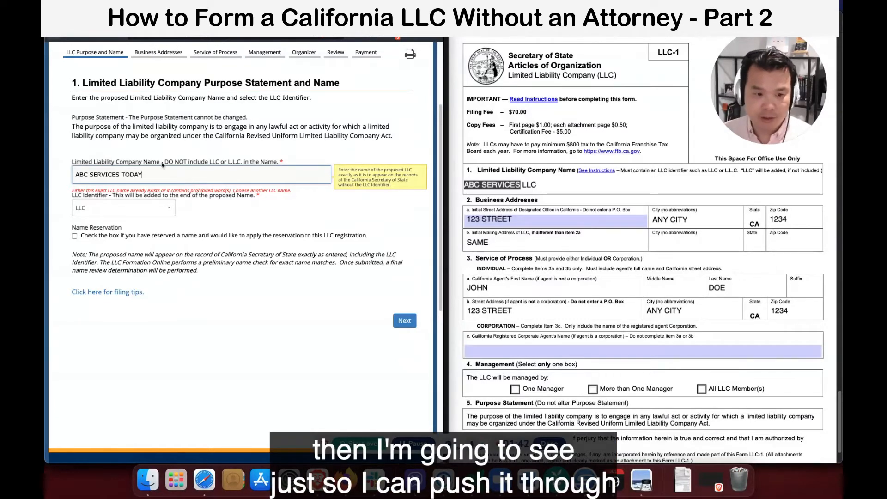
click(217, 217)
double_click(116, 175)
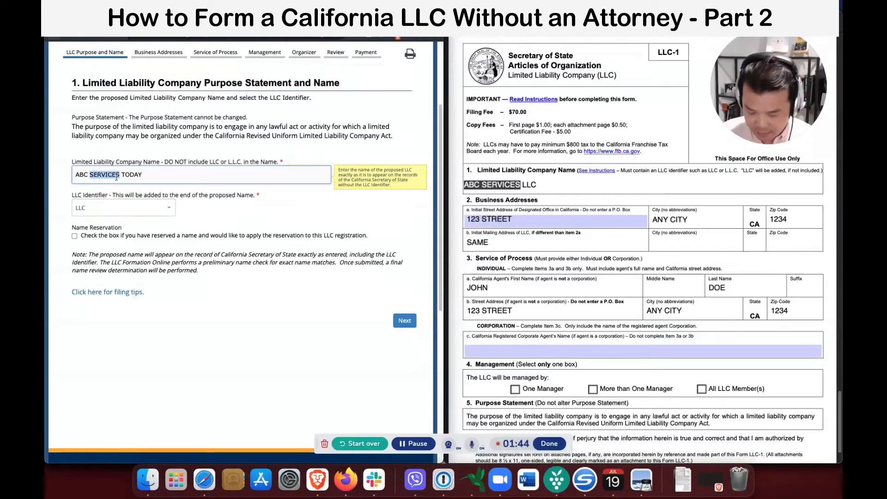
key(BackSpace)
click(225, 207)
click(161, 173)
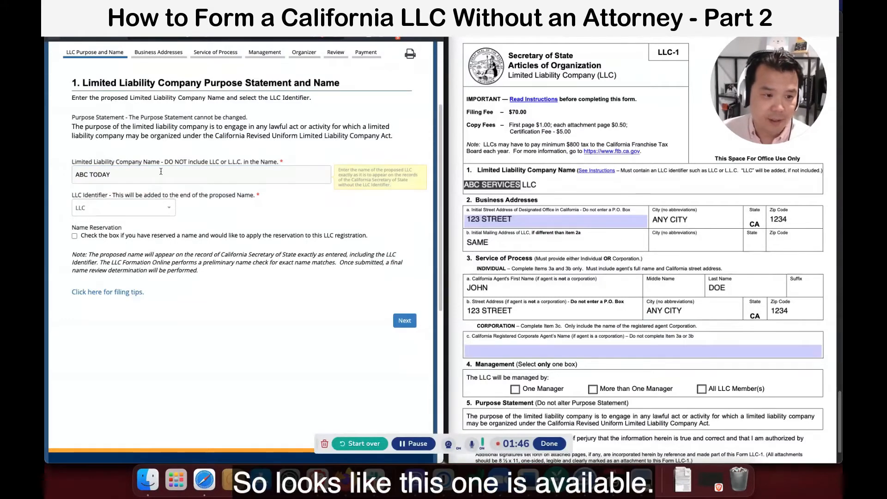
click(223, 216)
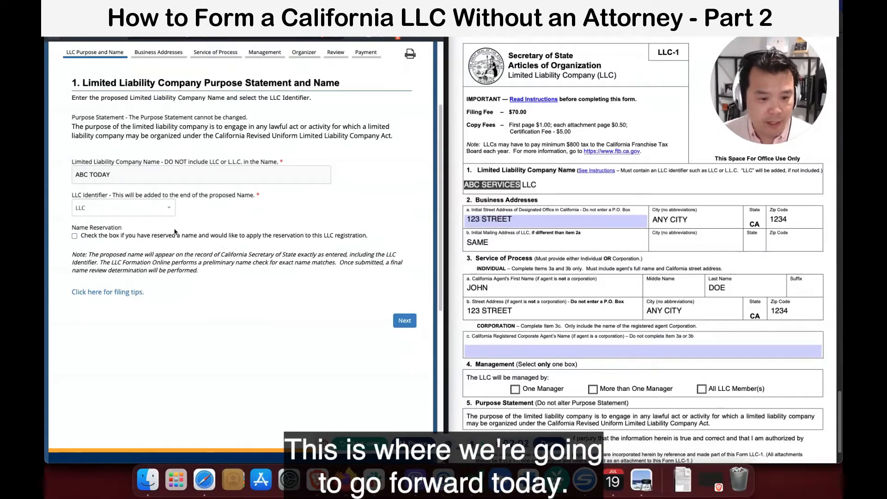
Leave Name Reservation unchecked and continue to Business Addresses.
click(156, 237)
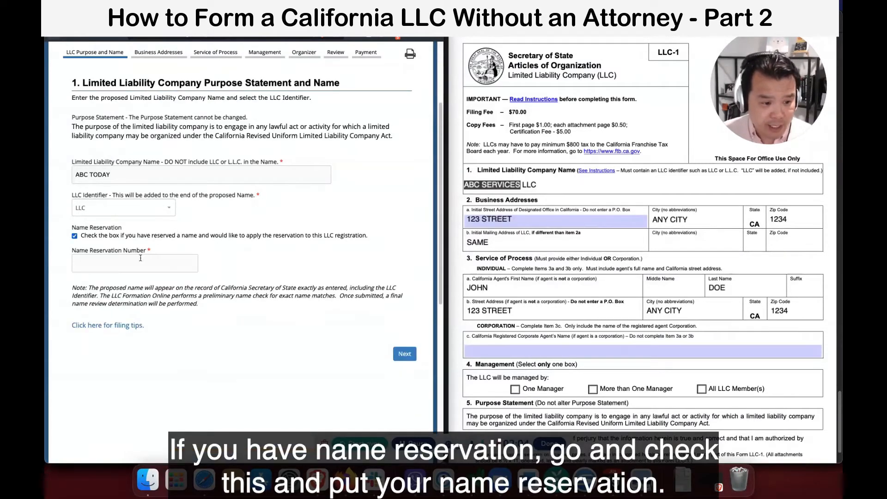
click(141, 237)
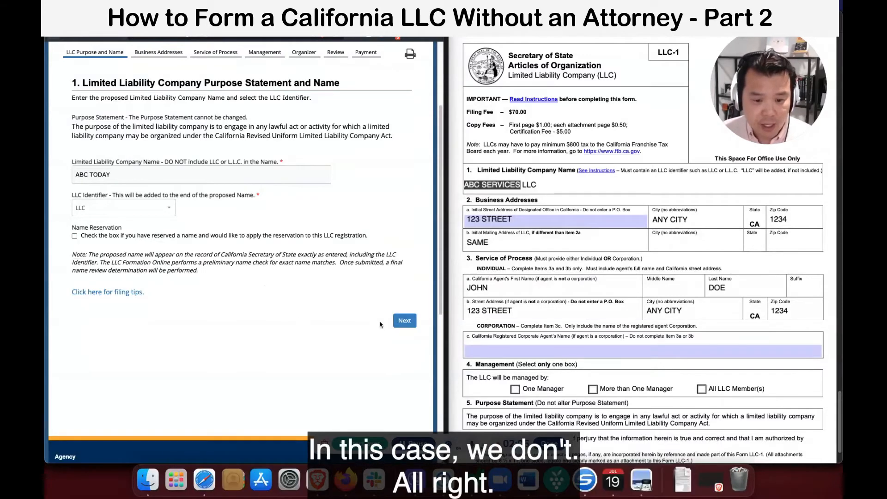
click(400, 324)
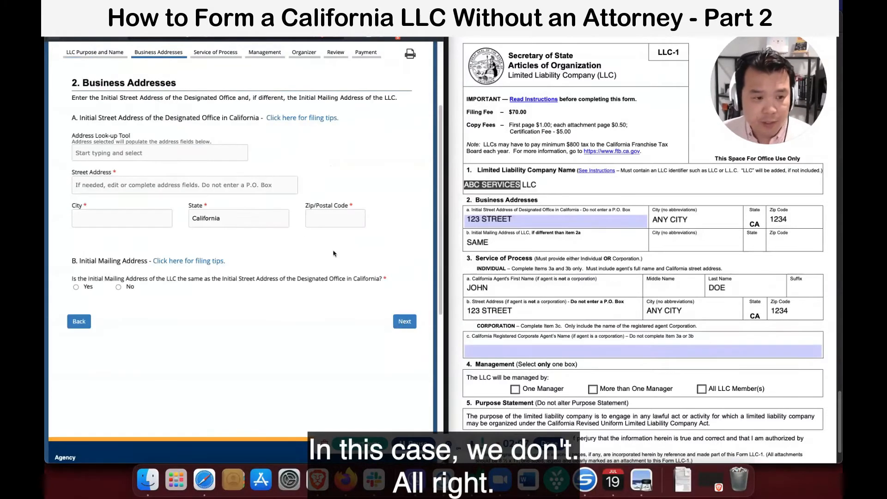
Look up the designated office street address and autofill the fields from a suggestion.
click(230, 154)
text(123)
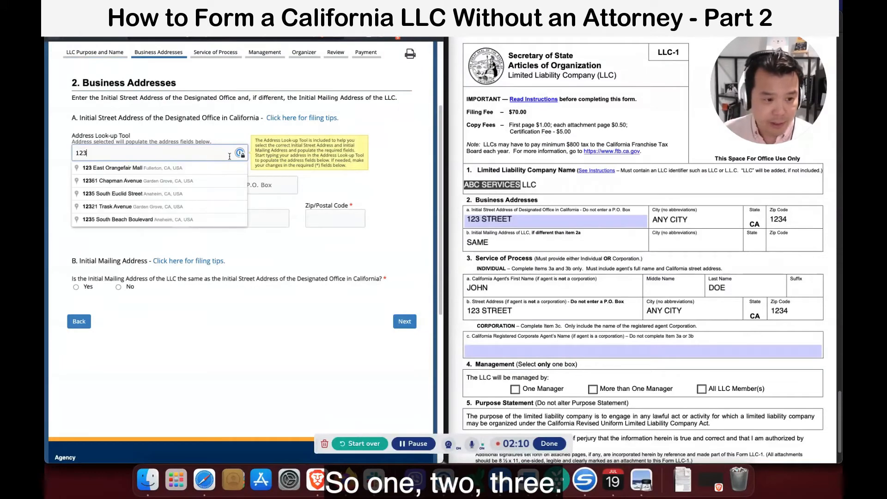
text( Any s)
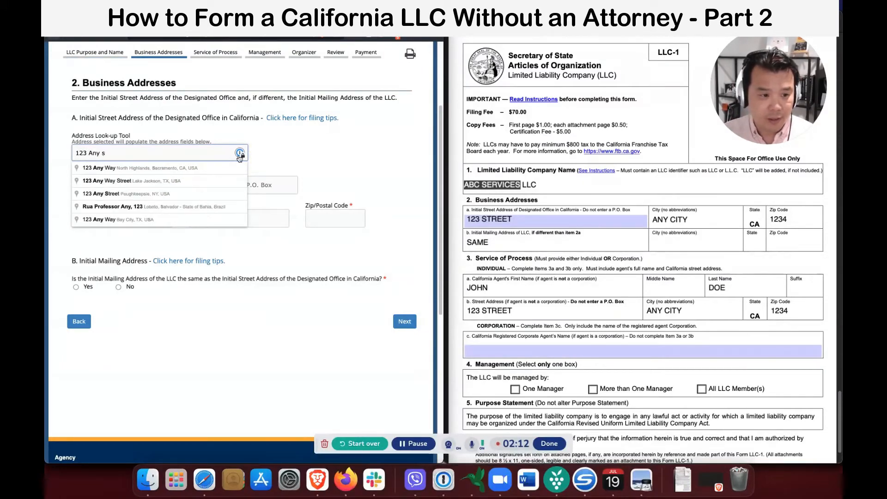
text(treet)
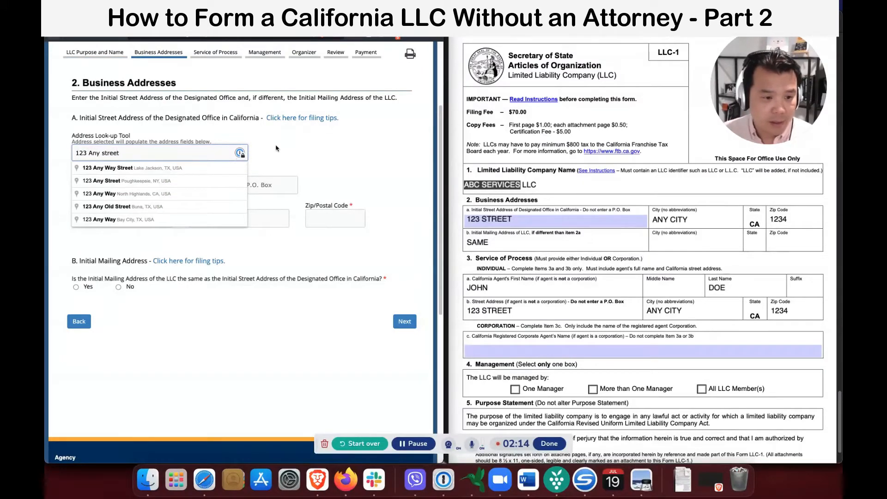
click(340, 149)
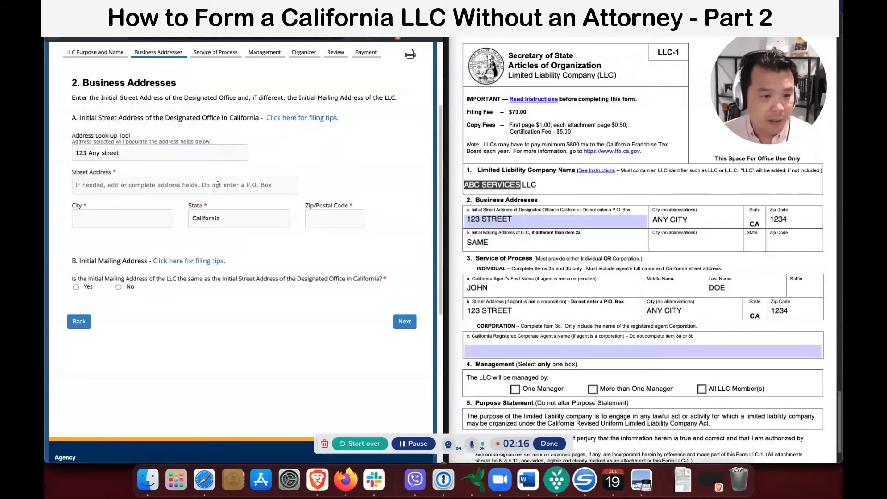
mouse_move(178, 160)
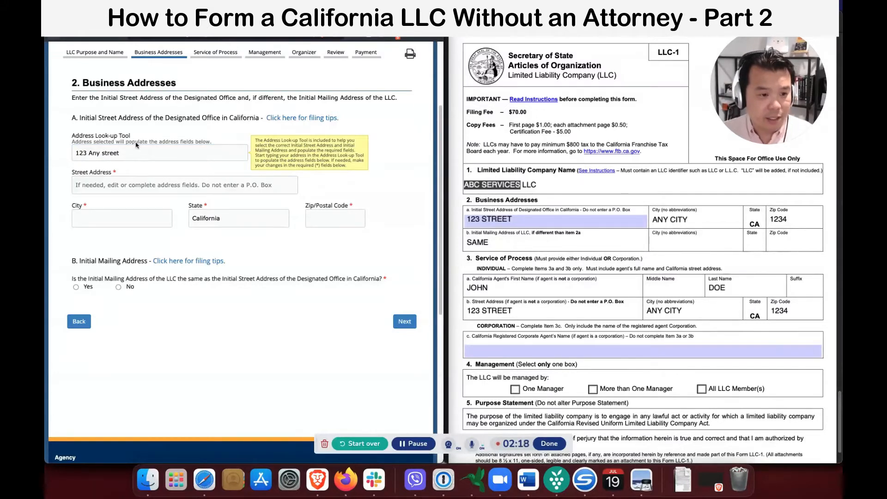
triple_click(133, 153)
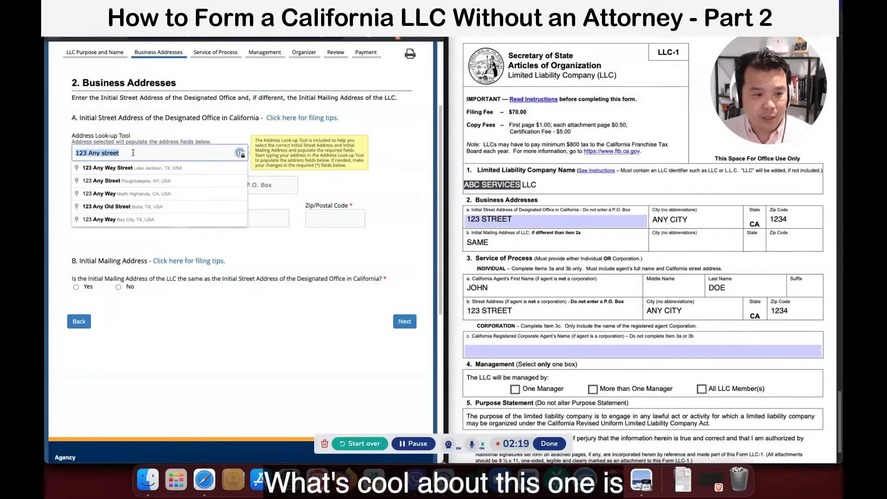
click(154, 169)
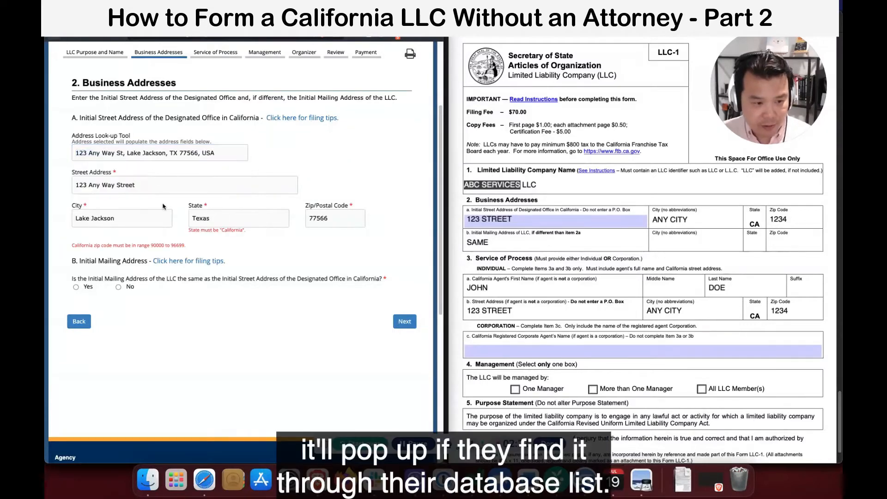
Clear the look-up text and remove the extra word Way from the street address.
click(210, 218)
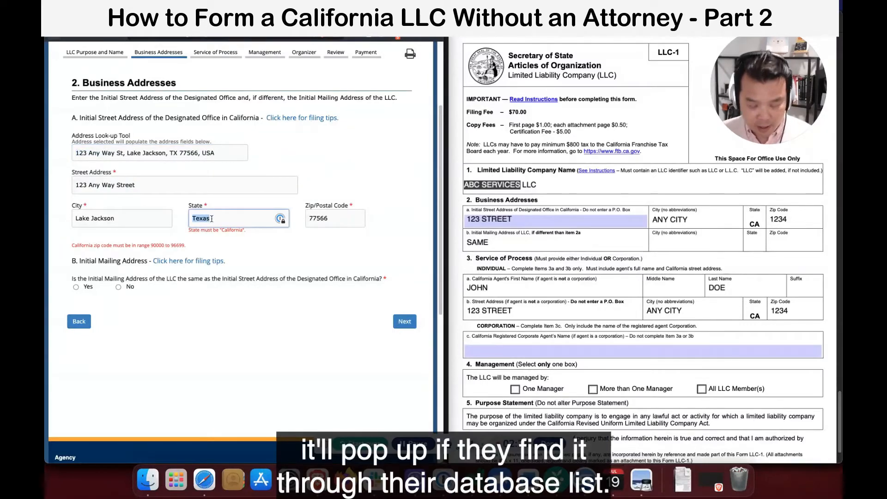
click(132, 155)
key(super+a)
key(BackSpace)
click(107, 186)
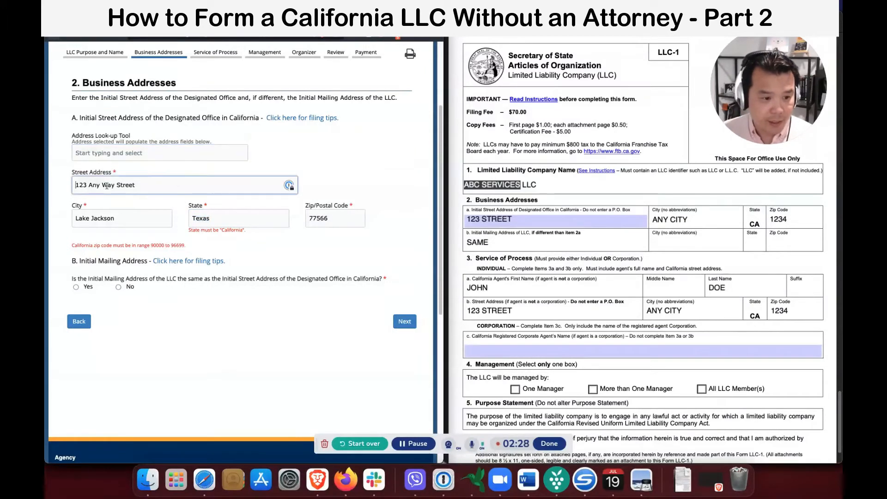
double_click(107, 185)
key(BackSpace)
Replace the autofilled city and set the State to California.
click(111, 218)
key(super+a)
text(A)
key(Tab)
text(California)
key(Tab)
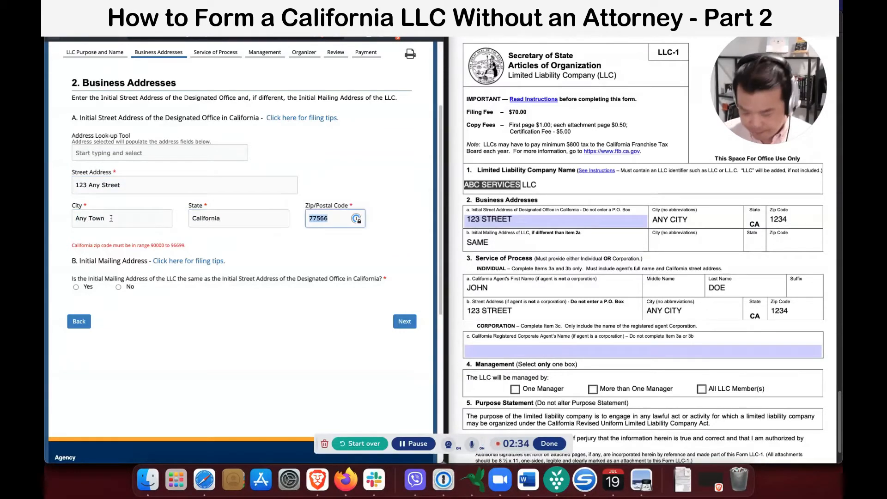
text(12345)
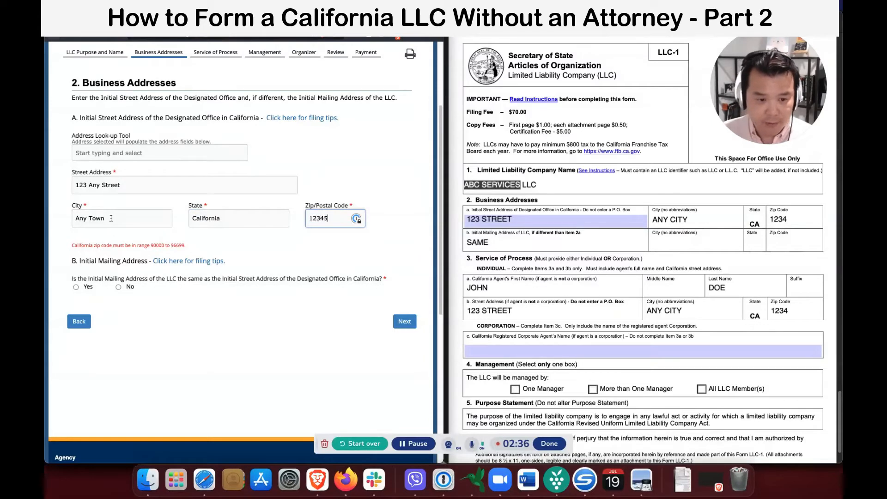
click(151, 314)
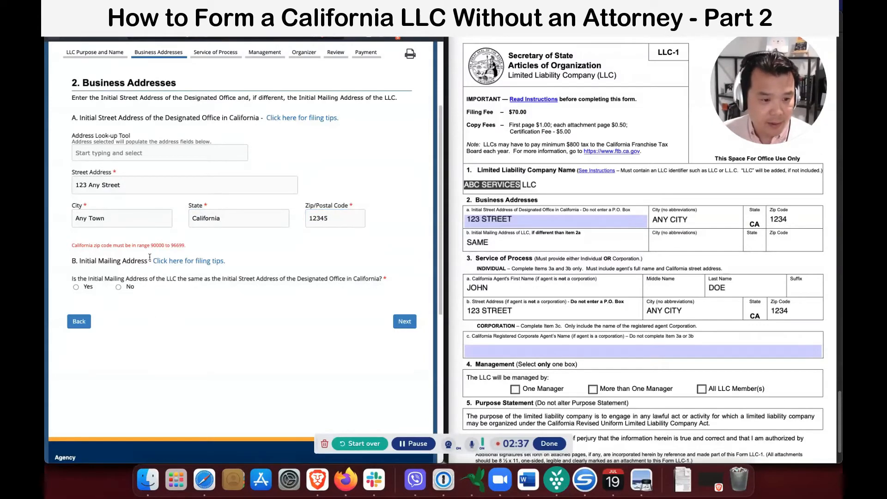
Replace the ZIP with the valid 96699 and continue to Service of Process.
right_click(180, 247)
click(194, 264)
double_click(338, 218)
text(96699)
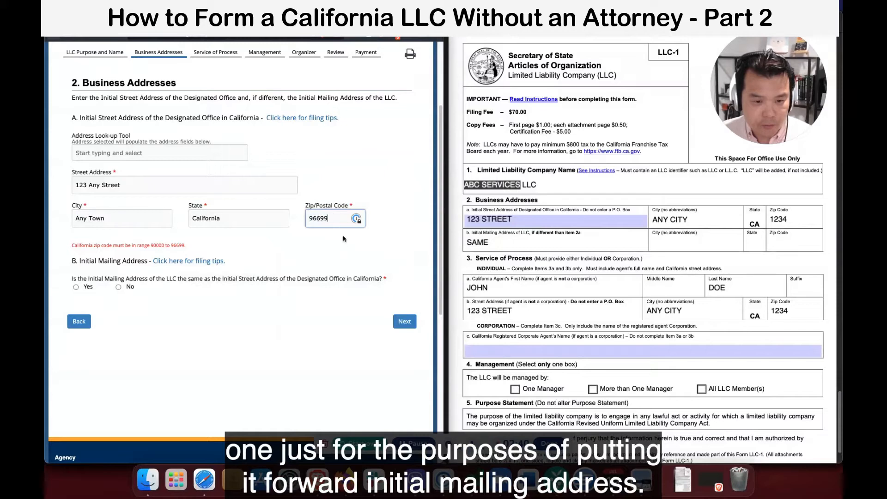
click(328, 251)
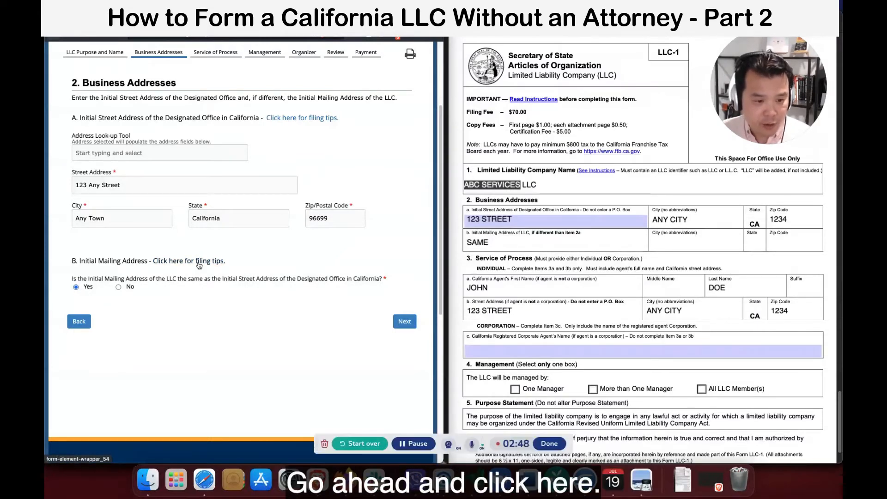
click(403, 322)
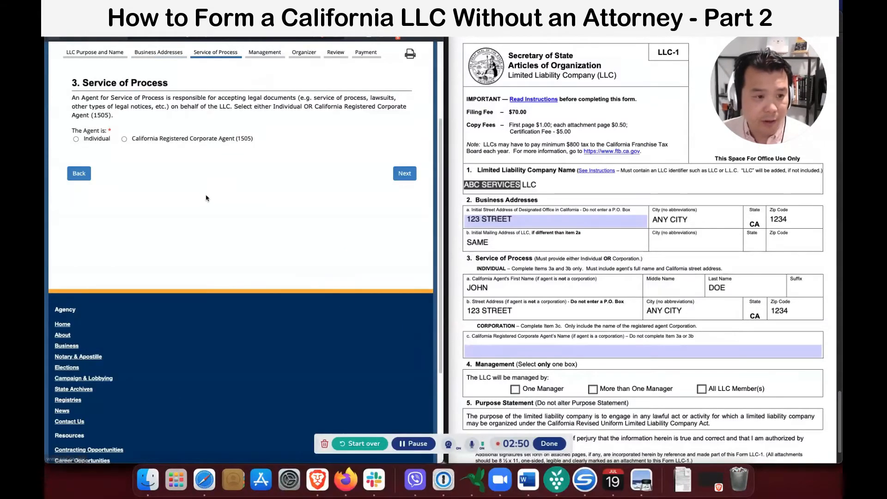
scroll(197, 167, up, 2)
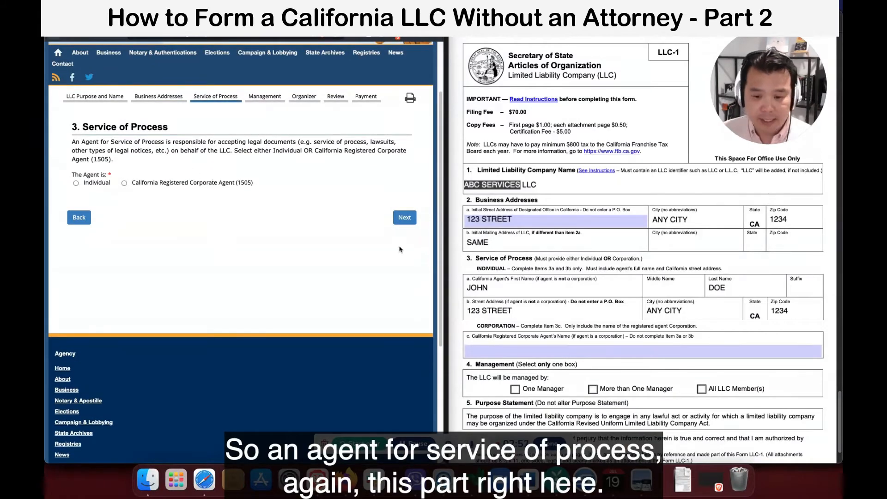
scroll(495, 254, down, 2)
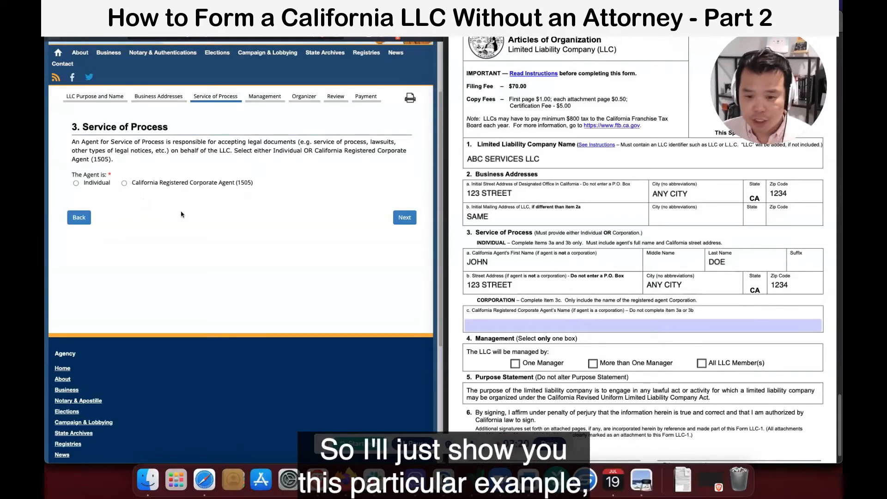
Make the agent an individual and enter the agent's first and last name.
click(93, 183)
click(131, 235)
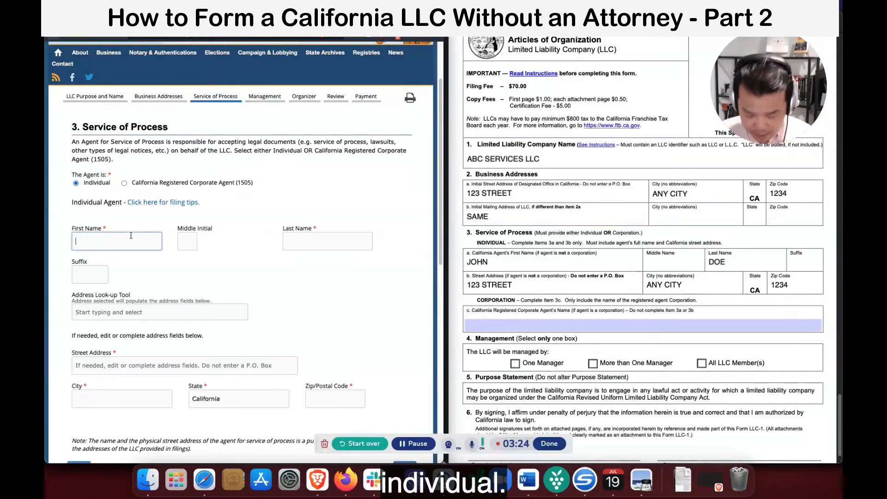
text(John)
key(Tab)
text(Doe)
key(Tab)
key(Tab)
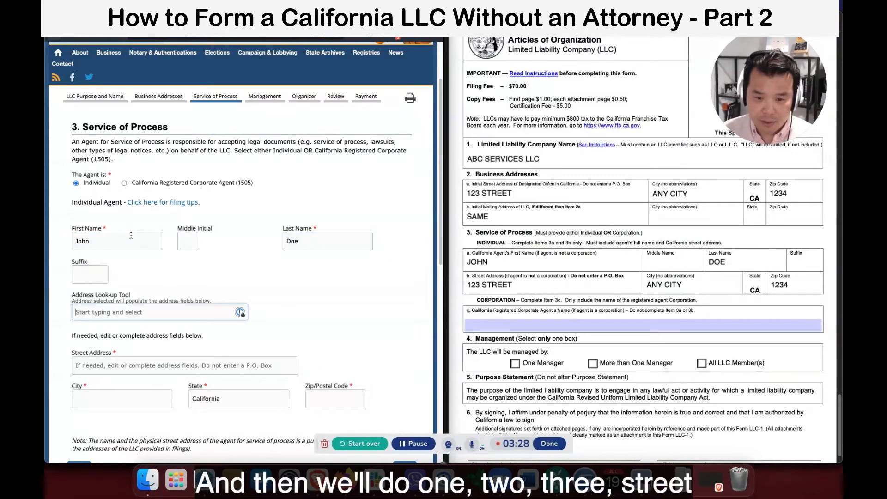
Move the typed street address out of the look-up into the Street Address field.
text(123 Street)
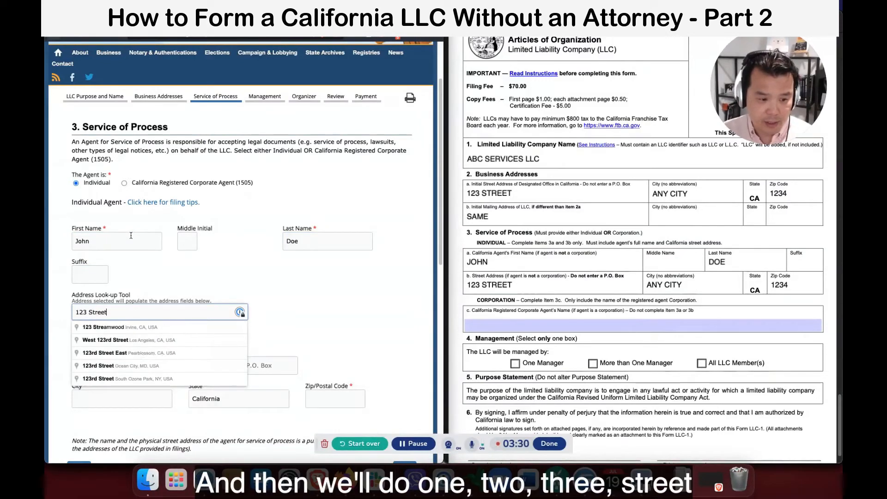
key(Tab)
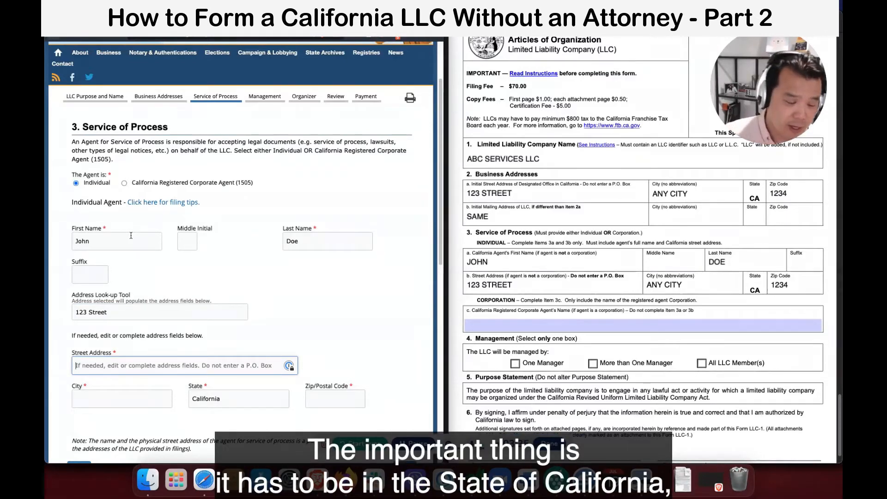
click(225, 397)
click(213, 369)
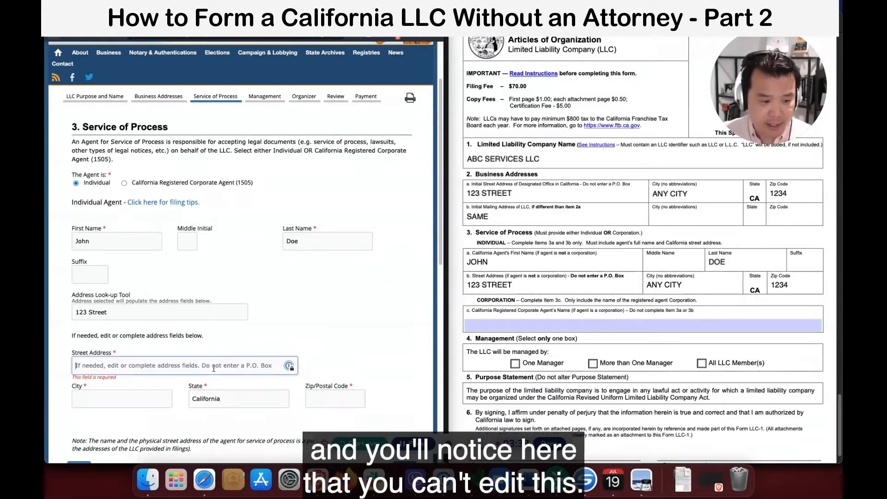
click(105, 313)
key(super+c)
right_click(105, 312)
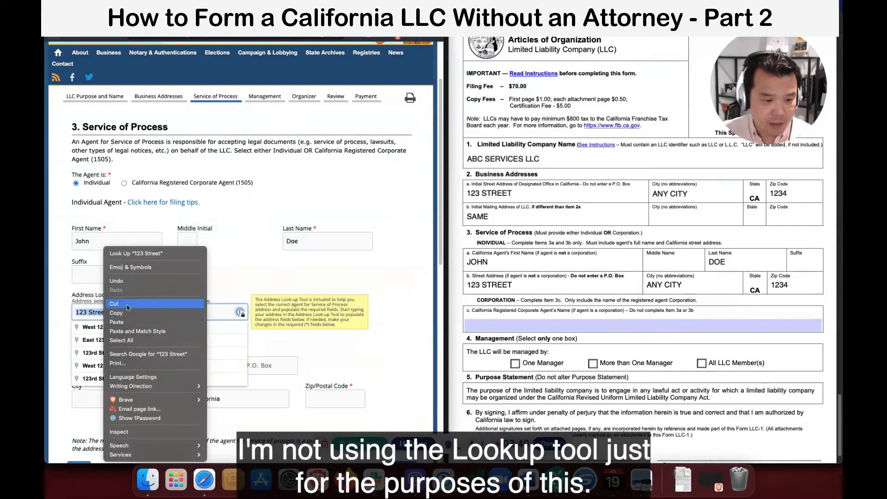
click(118, 304)
click(237, 363)
key(super+v)
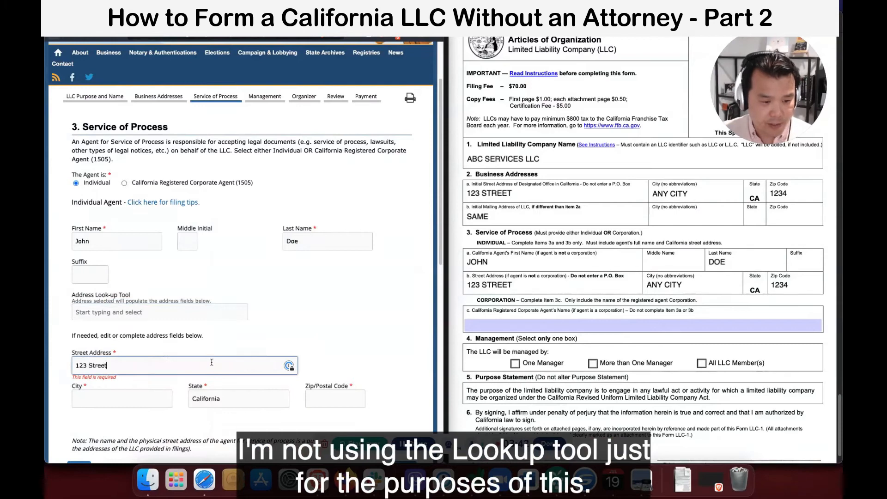
Correct the agent's street address by inserting the missing word.
click(146, 393)
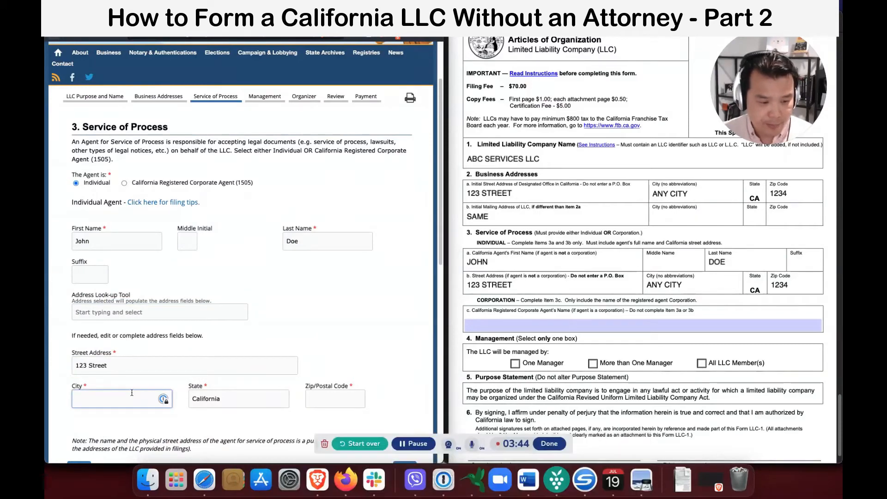
click(88, 365)
click(88, 365)
text(And)
key(BackSpace)
key(BackSpace)
text(ny)
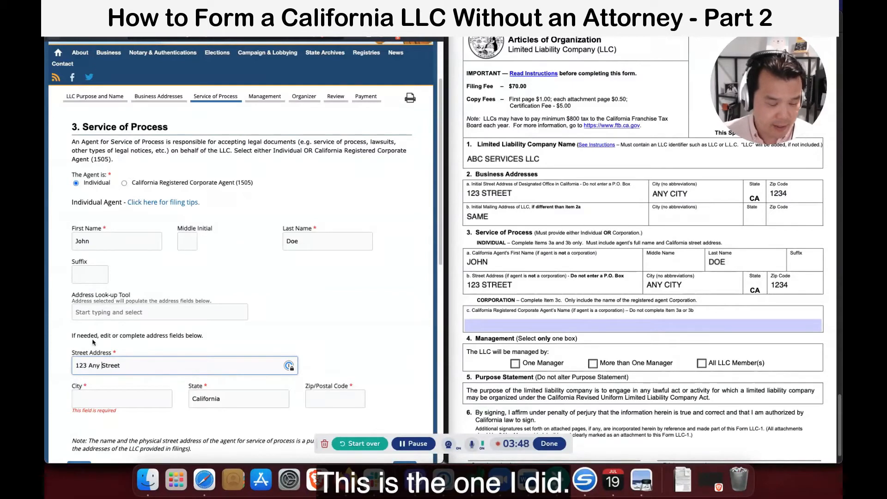
Fill in the agent's city and ZIP code, then continue to Management Structure.
click(109, 397)
text(Any Town)
key(Tab)
key(Tab)
text(123 Street)
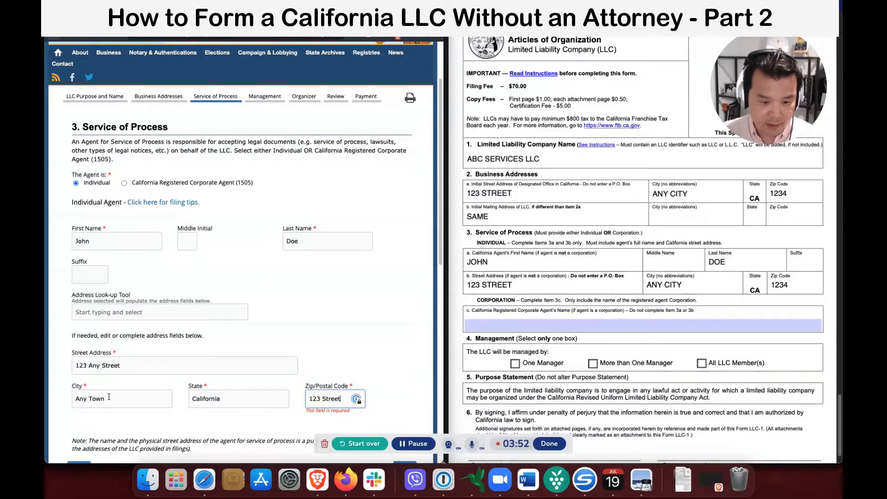
triple_click(331, 398)
key(BackSpace)
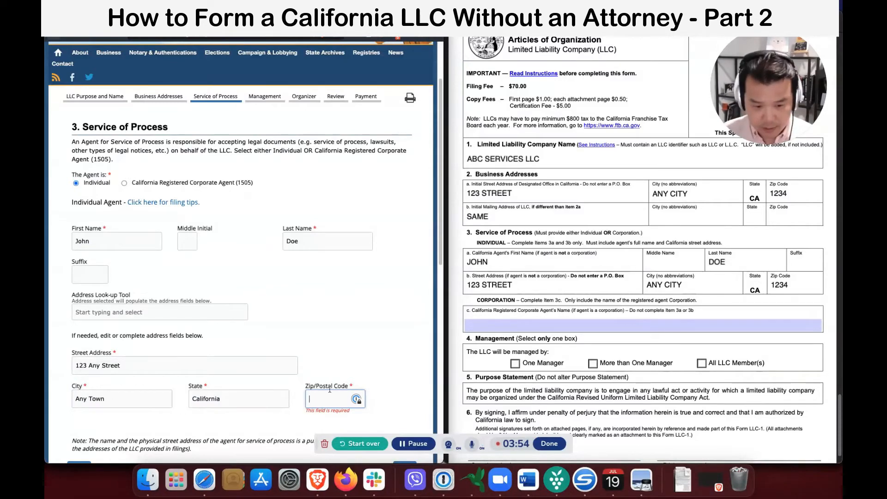
text(1234)
scroll(342, 391, down, 3)
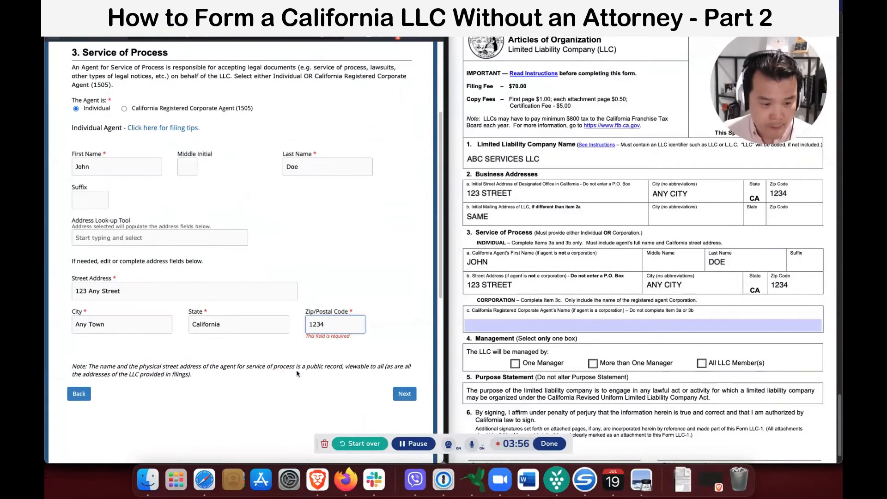
click(404, 394)
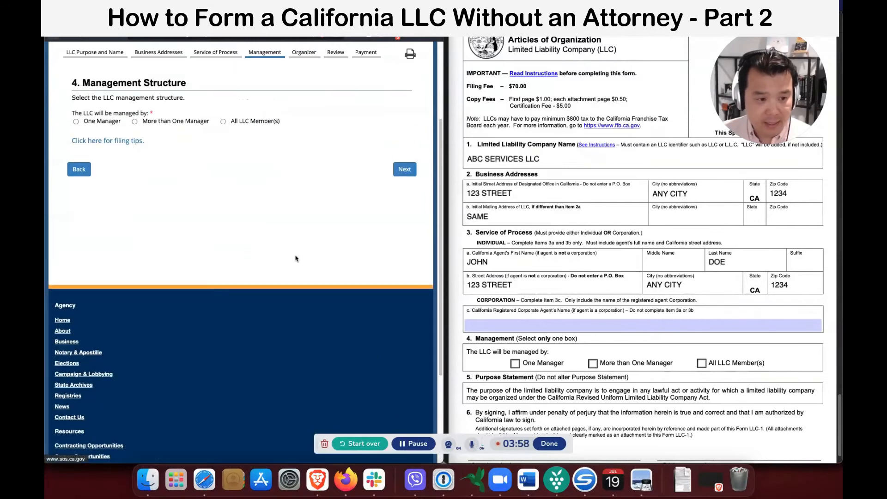
Choose All LLC Member(s) as the management structure and move on to the organizer signature.
scroll(520, 268, down, 2)
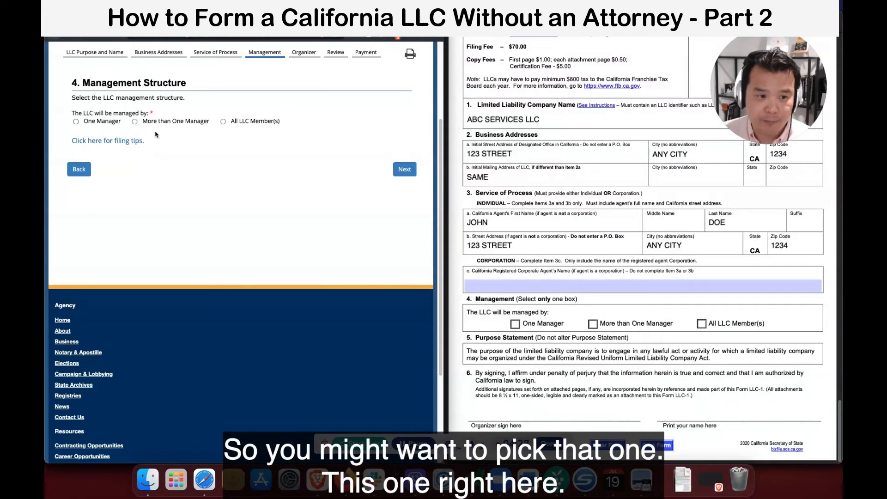
click(195, 122)
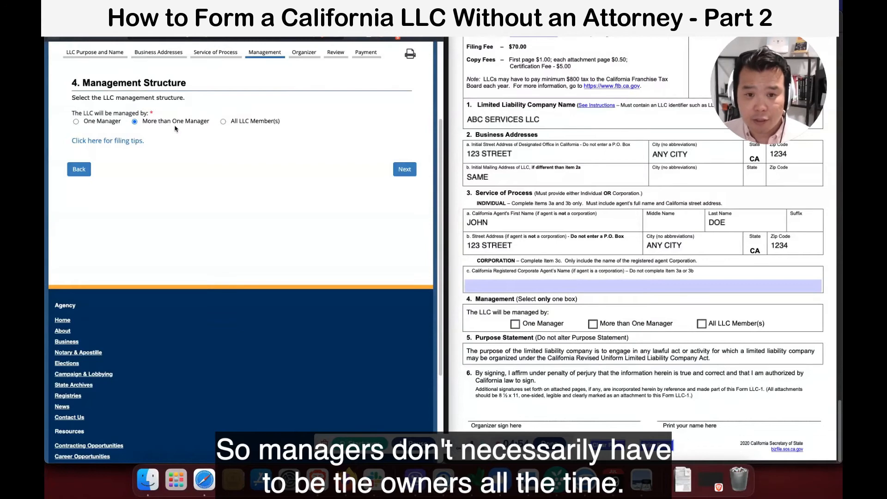
click(224, 122)
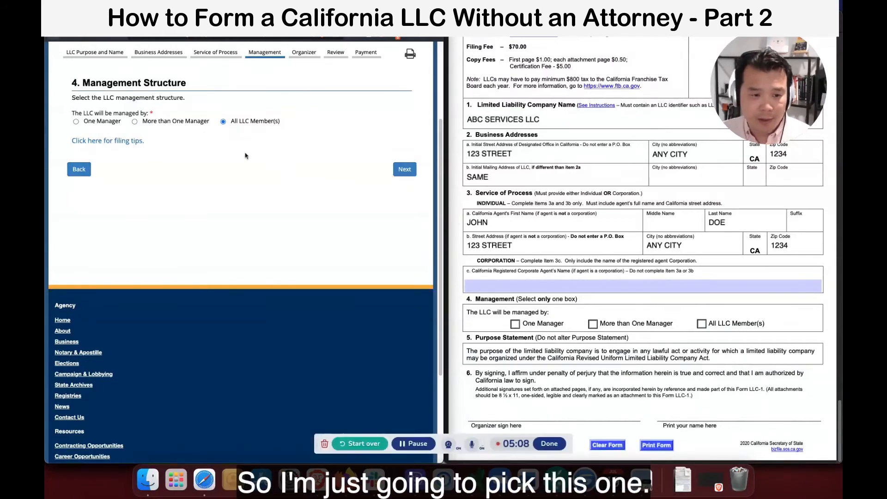
click(402, 169)
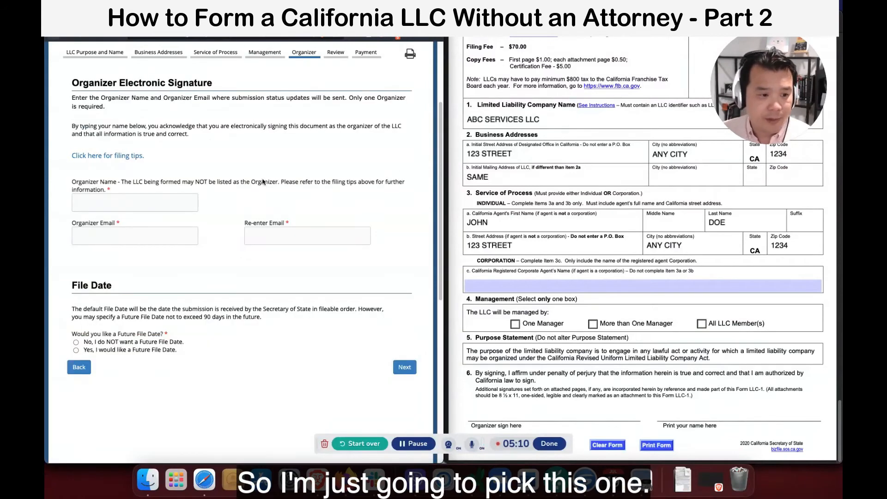
Enter the organizer's name and e-mail, and re-enter the e-mail to confirm it.
click(167, 208)
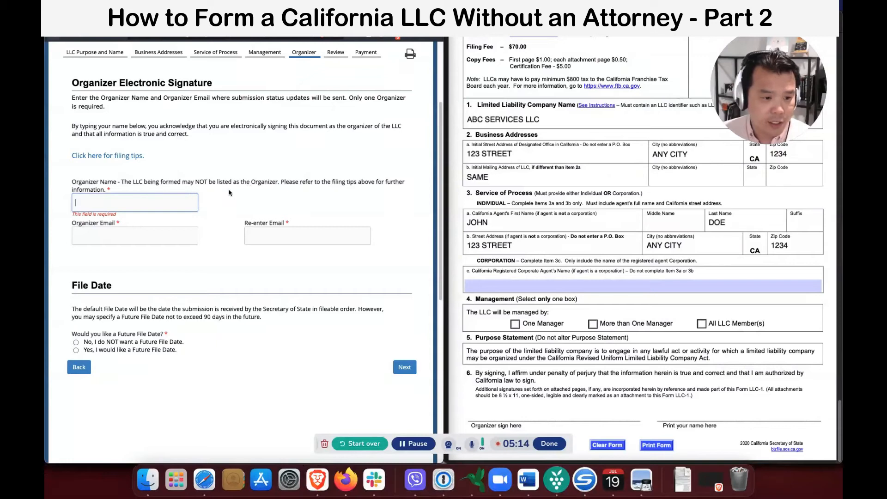
text(John Doe)
key(Tab)
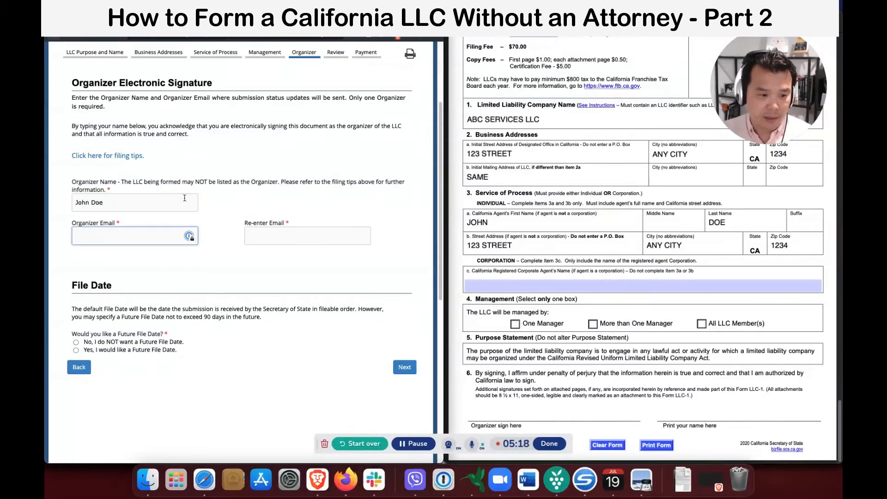
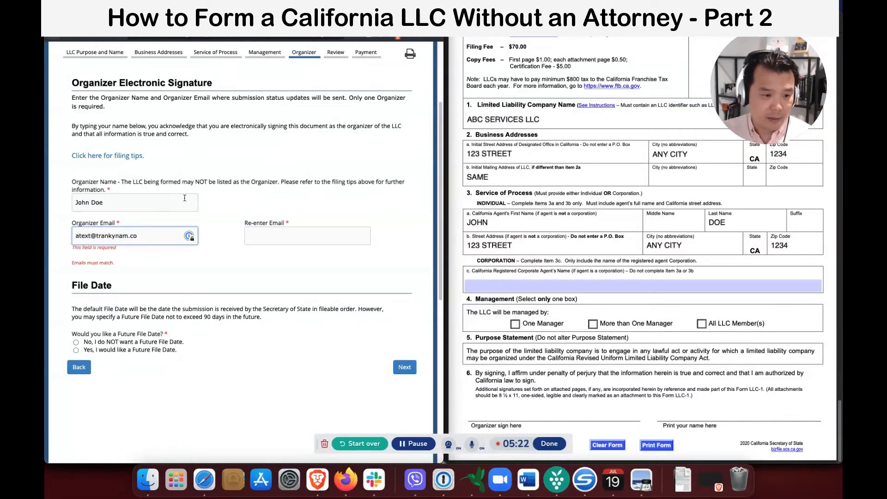
text(email@e)
text(mai)
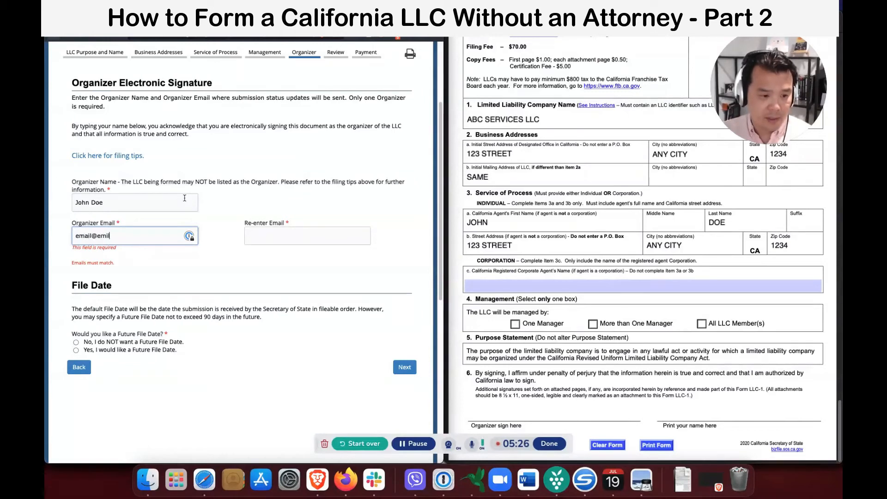
text(l.com)
key(Tab)
text(em)
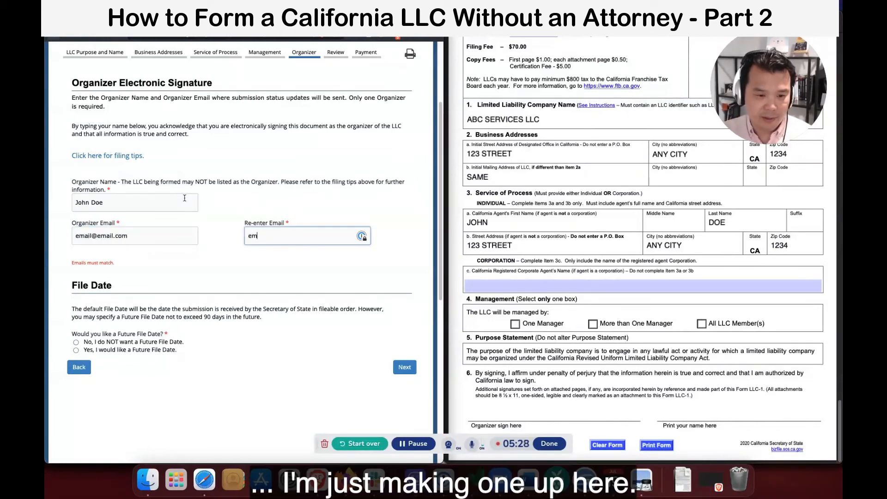
text(ail@email.com)
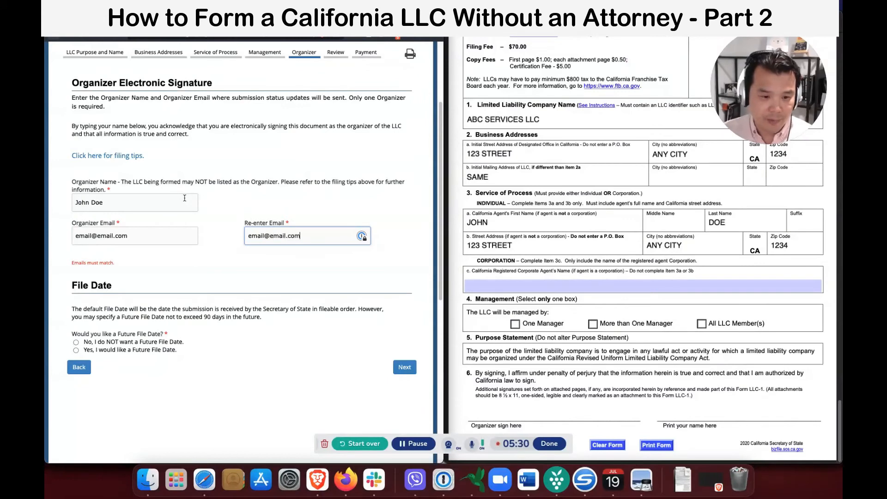
click(276, 351)
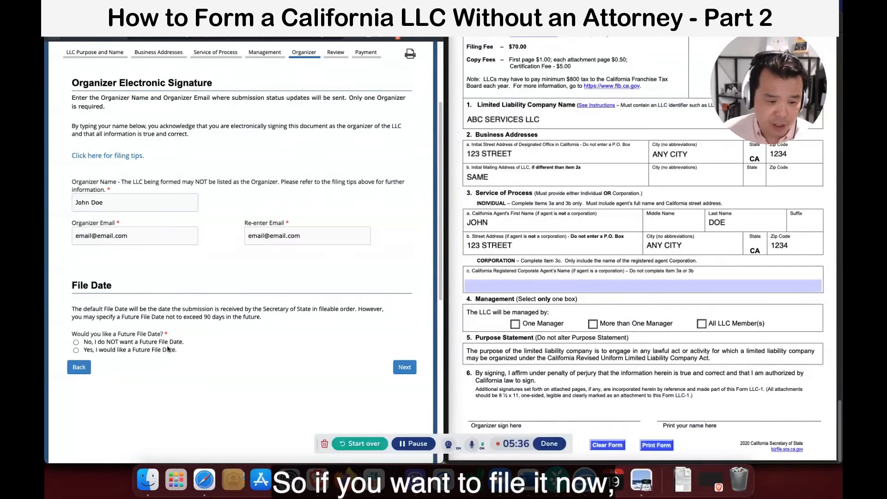
Choose No future file date and continue to the submission review.
click(120, 342)
click(151, 349)
click(151, 343)
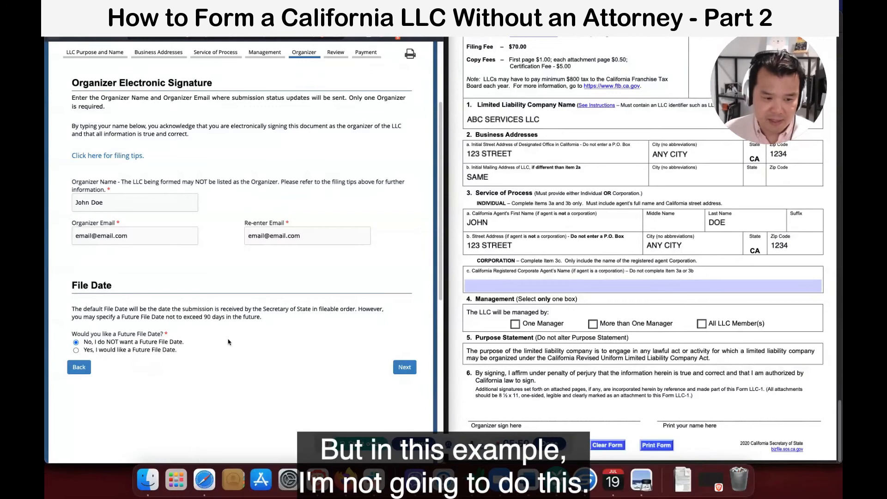
click(404, 371)
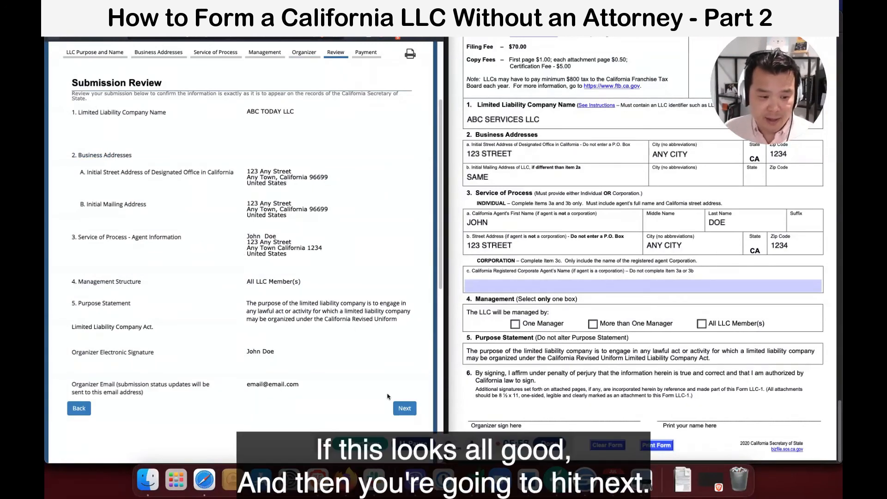
Accept the submission review and scroll through the Payment page's empty card and billing fields.
click(405, 409)
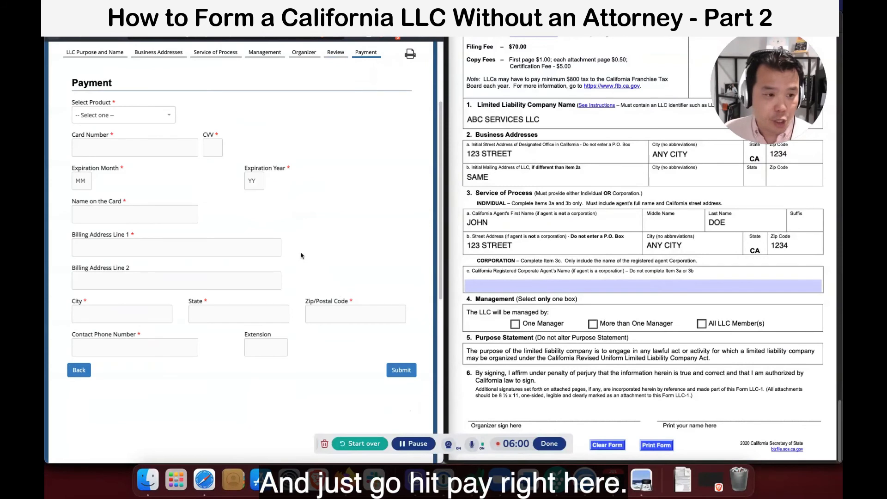
scroll(303, 312, down, 2)
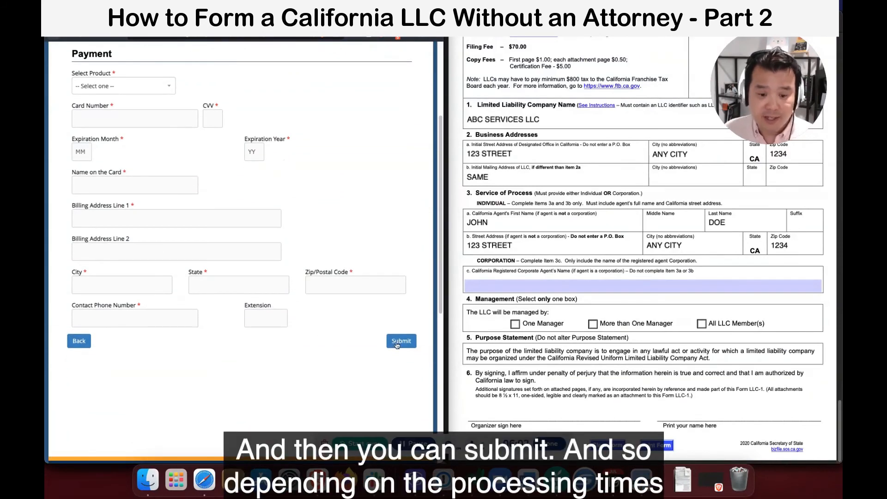
scroll(394, 349, up, 5)
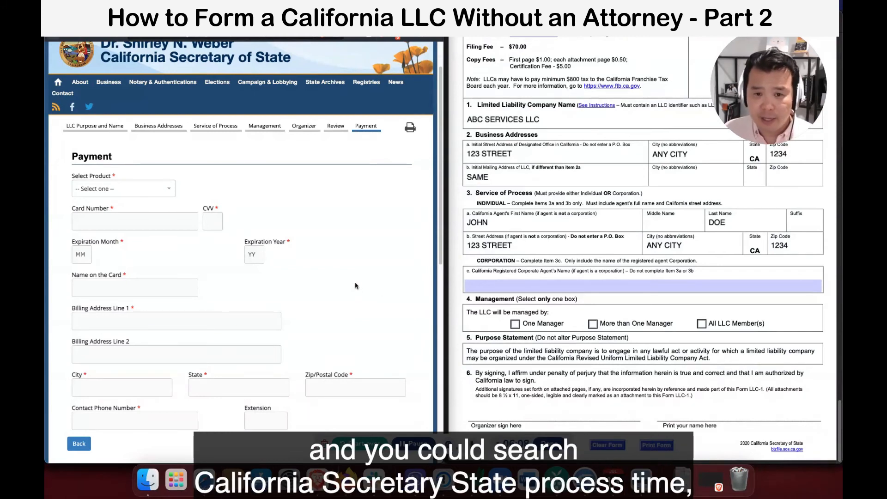
scroll(355, 287, down, 1)
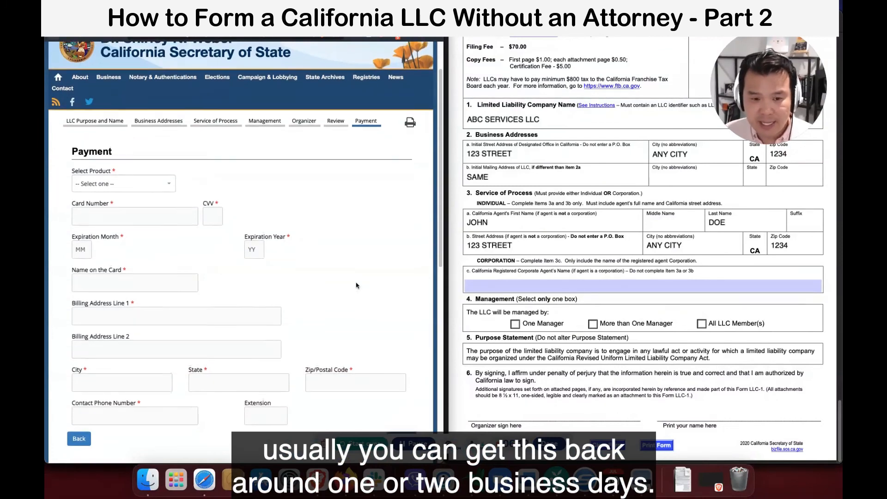
scroll(354, 291, up, 2)
scroll(354, 298, down, 6)
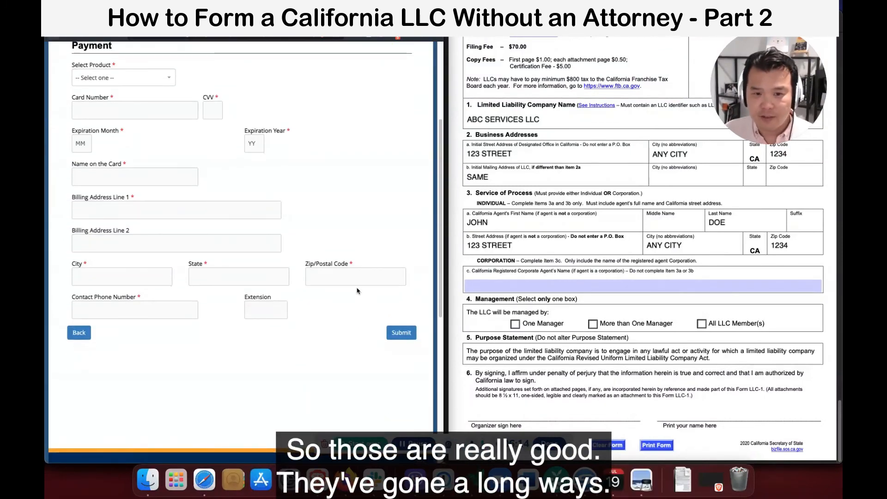
scroll(357, 292, up, 5)
scroll(358, 291, up, 2)
scroll(357, 295, down, 3)
scroll(359, 295, up, 3)
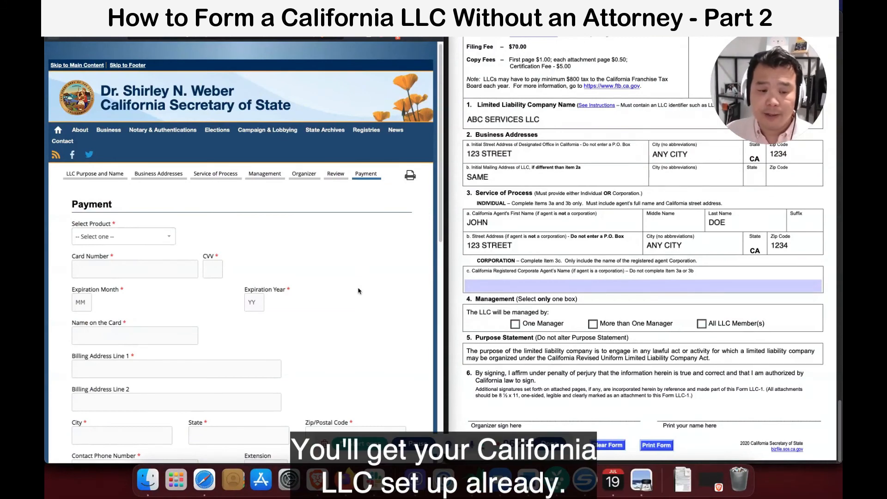
scroll(359, 291, down, 5)
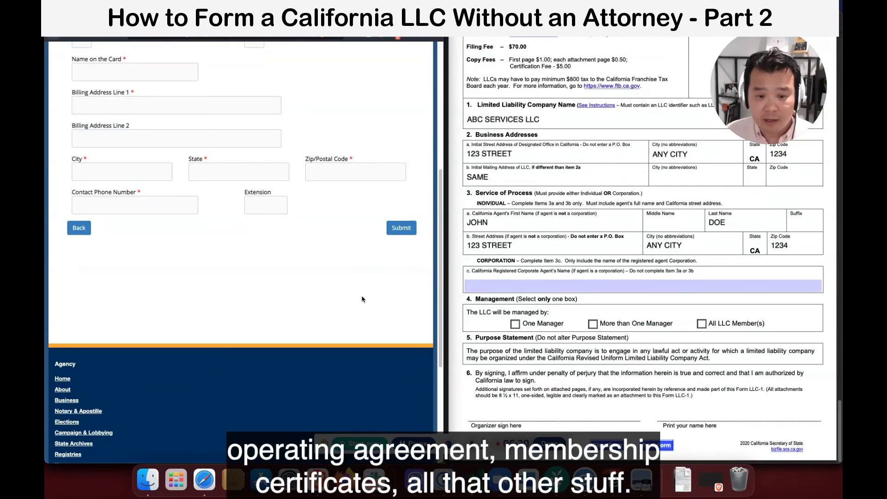
scroll(362, 299, up, 5)
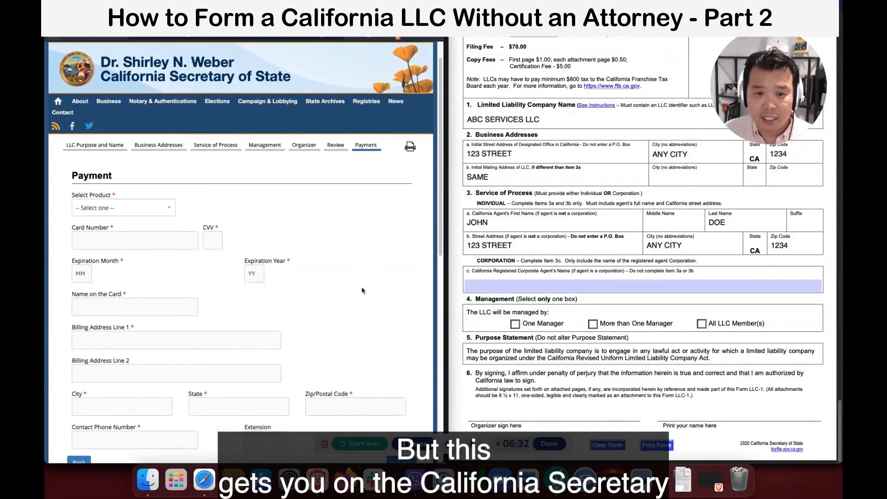
scroll(362, 292, down, 3)
scroll(361, 298, up, 4)
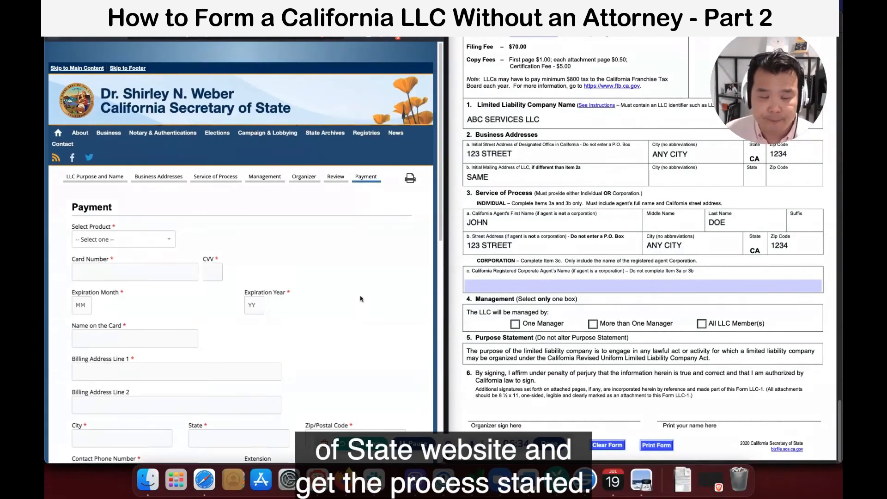